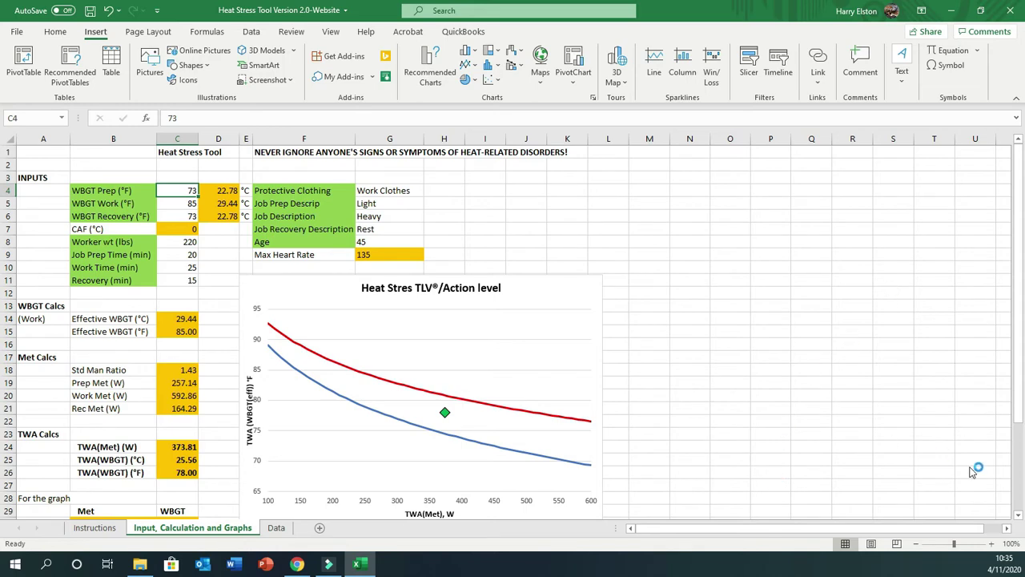
- Look through the Instructions, Input, Calculation and Graphs, and Data sheets, returning to the input sheet
{"action": "left_click", "coordinate": [95, 527]}
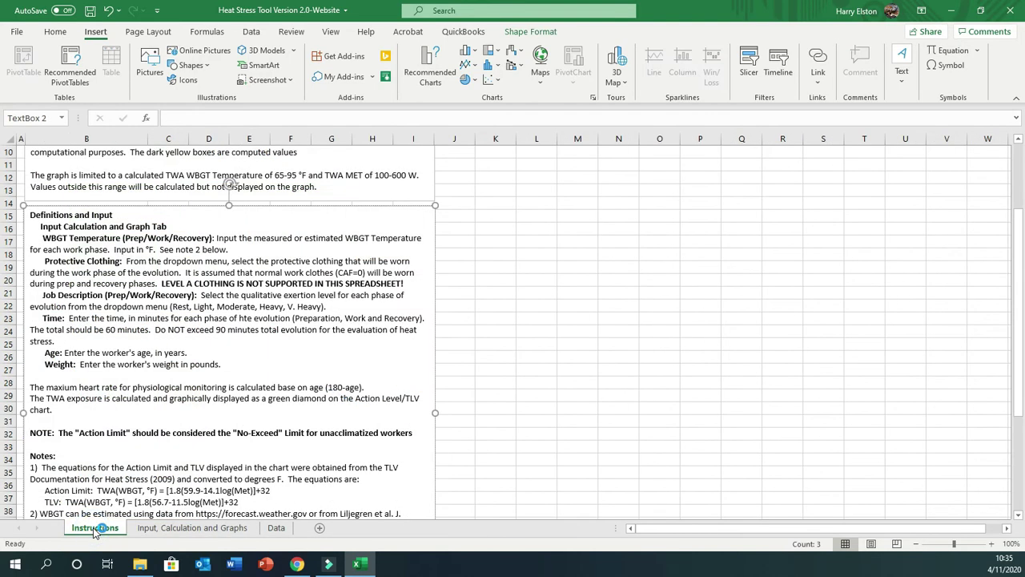
{"action": "left_click", "coordinate": [168, 532]}
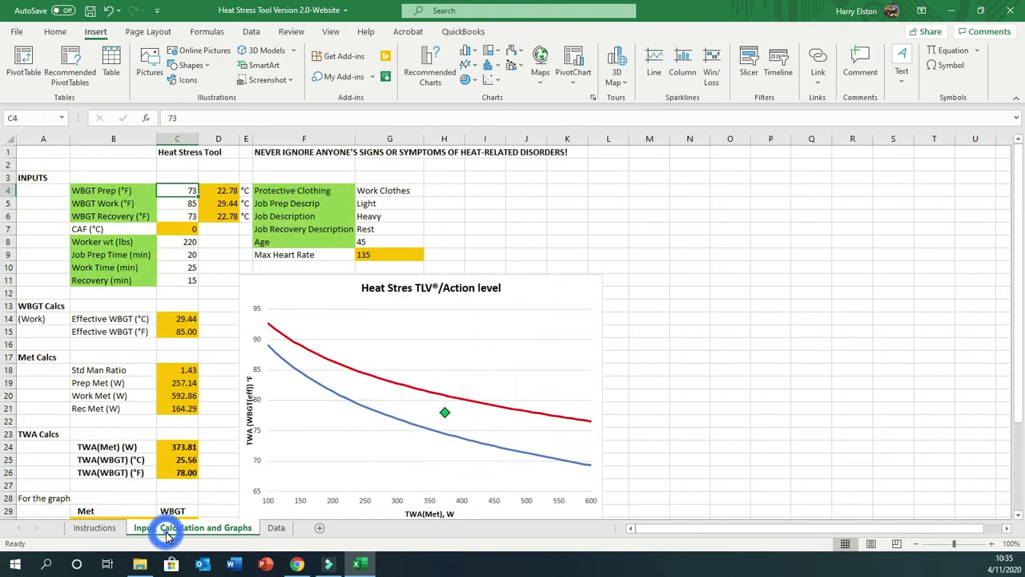
{"action": "left_click", "coordinate": [290, 533]}
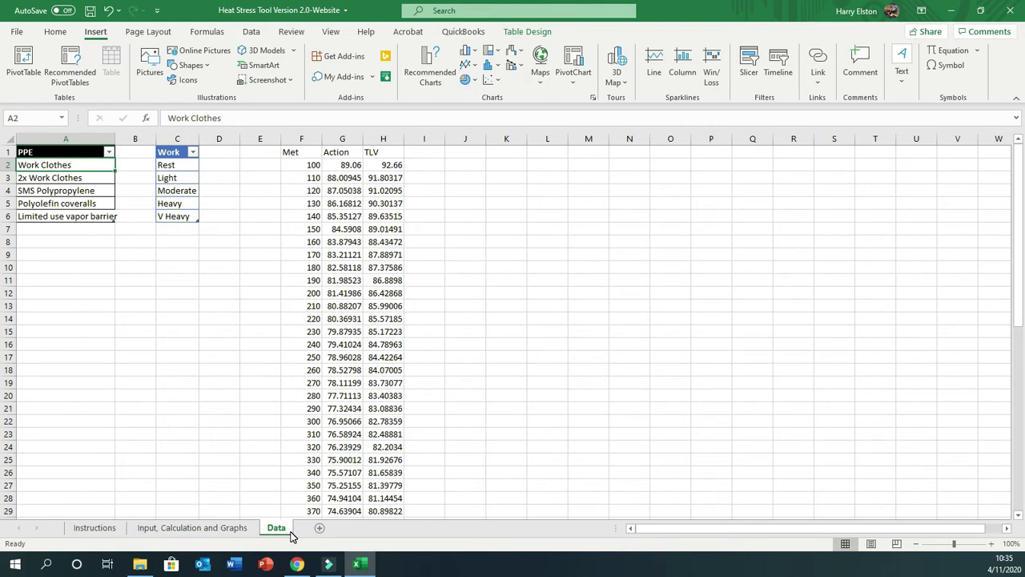
{"action": "left_click", "coordinate": [233, 527]}
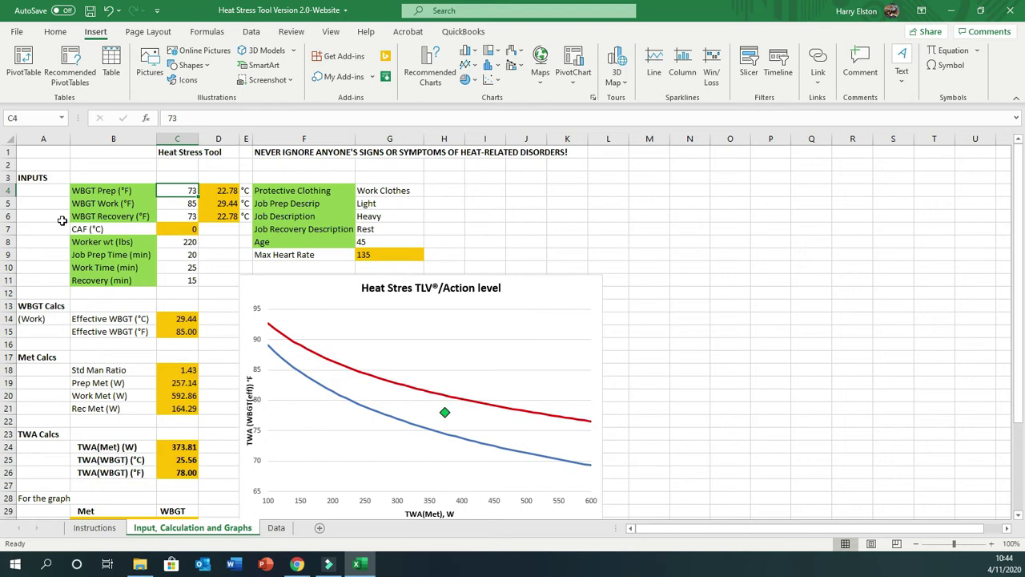
- Review the available protective clothing options in the inputs section without changing the selection
{"action": "left_click", "coordinate": [324, 193]}
{"action": "key", "text": "alt"}
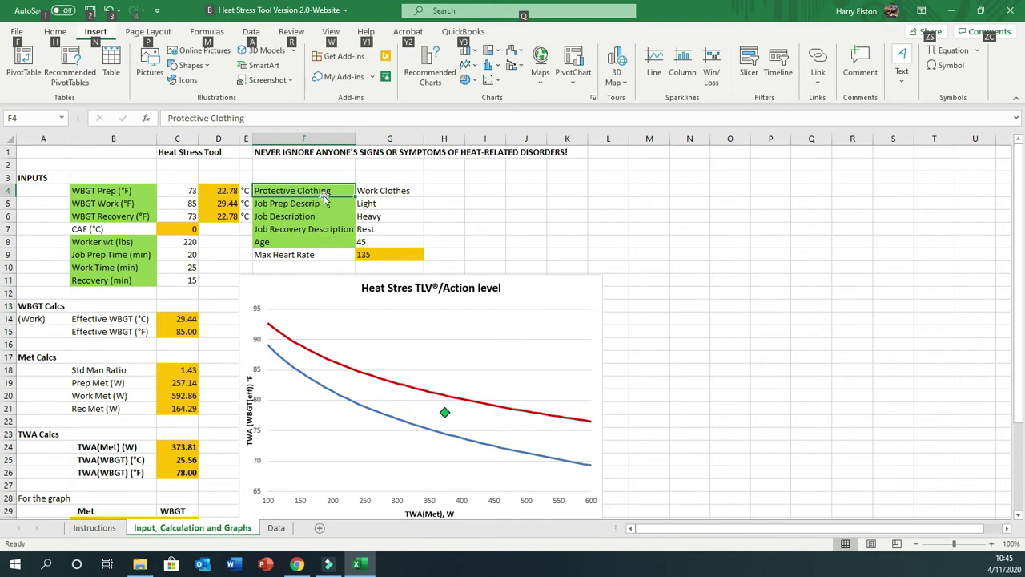
{"action": "left_click", "coordinate": [392, 191]}
{"action": "left_click", "coordinate": [429, 194]}
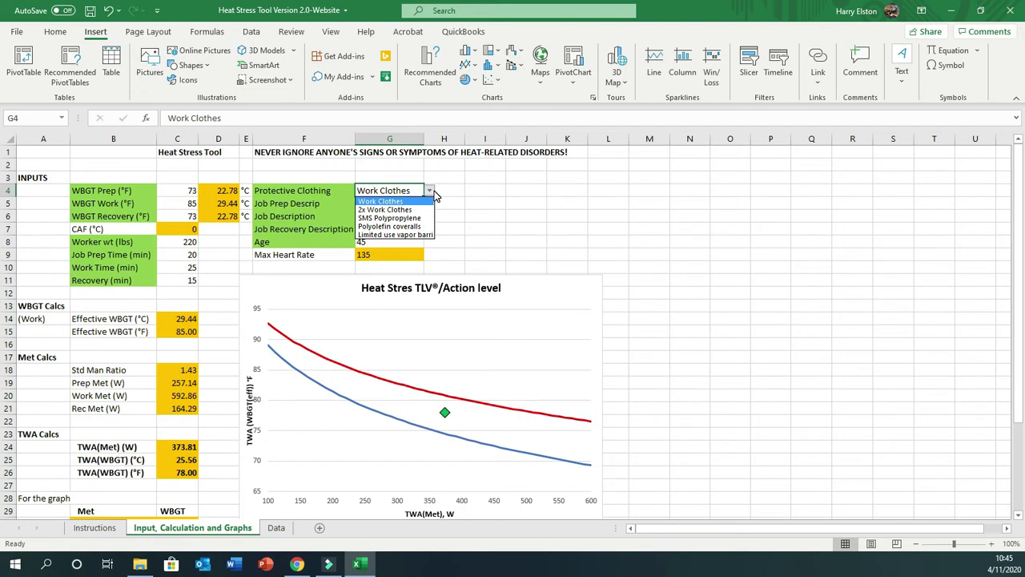
{"action": "key", "text": "alt"}
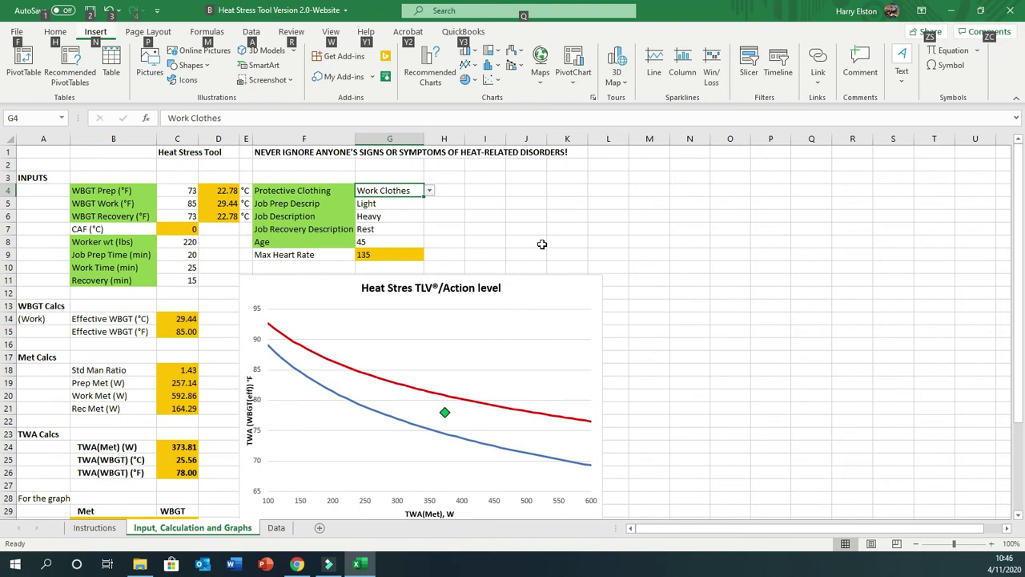
- Review the exertion options for job prep and job description, and the worker weight and job prep time inputs
{"action": "left_click", "coordinate": [362, 205]}
{"action": "left_click", "coordinate": [429, 203]}
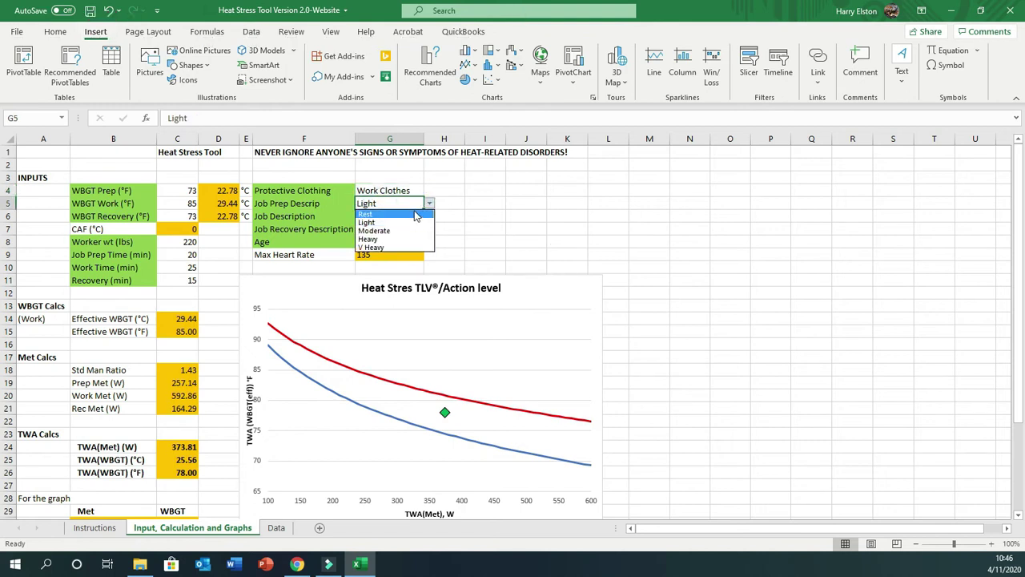
{"action": "left_click", "coordinate": [456, 204]}
{"action": "left_click", "coordinate": [411, 215]}
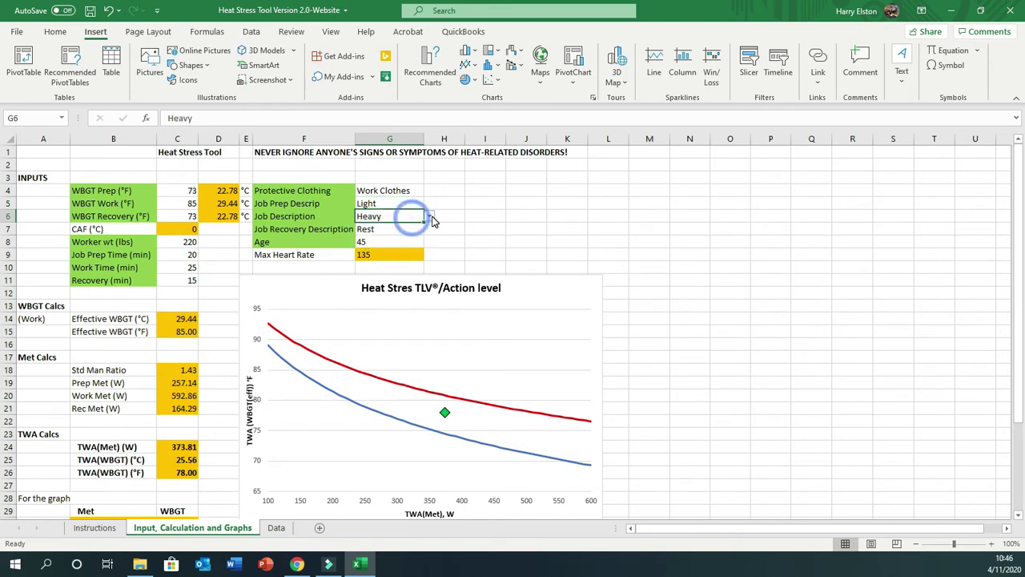
{"action": "left_click", "coordinate": [429, 216]}
{"action": "left_click", "coordinate": [486, 208]}
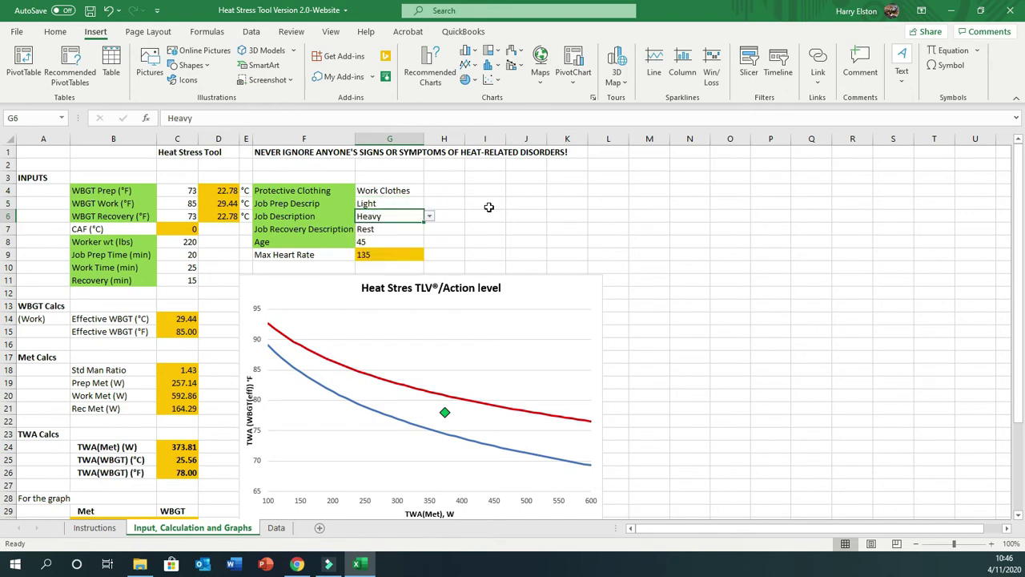
{"action": "left_click", "coordinate": [182, 243]}
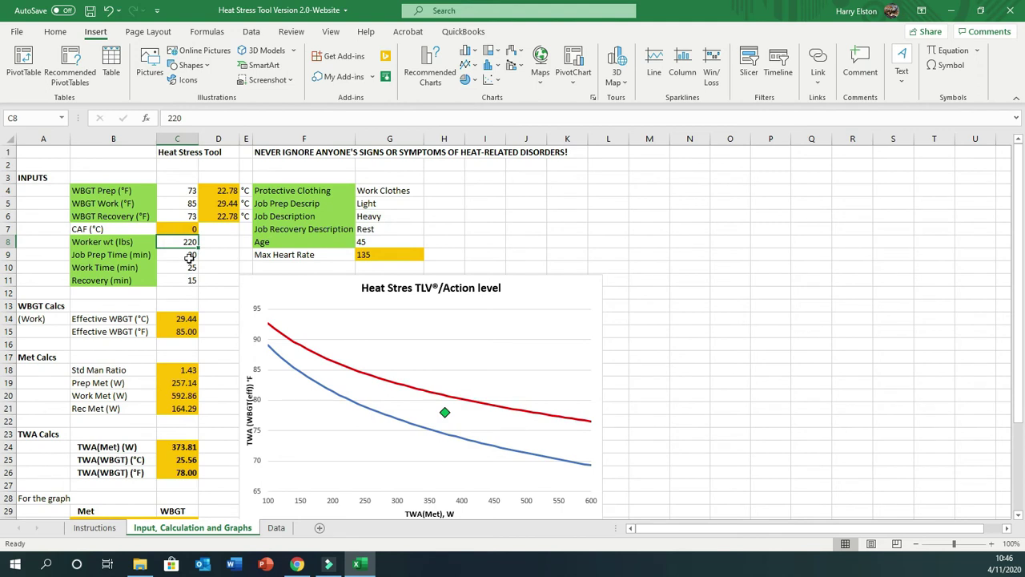
{"action": "left_click", "coordinate": [187, 255]}
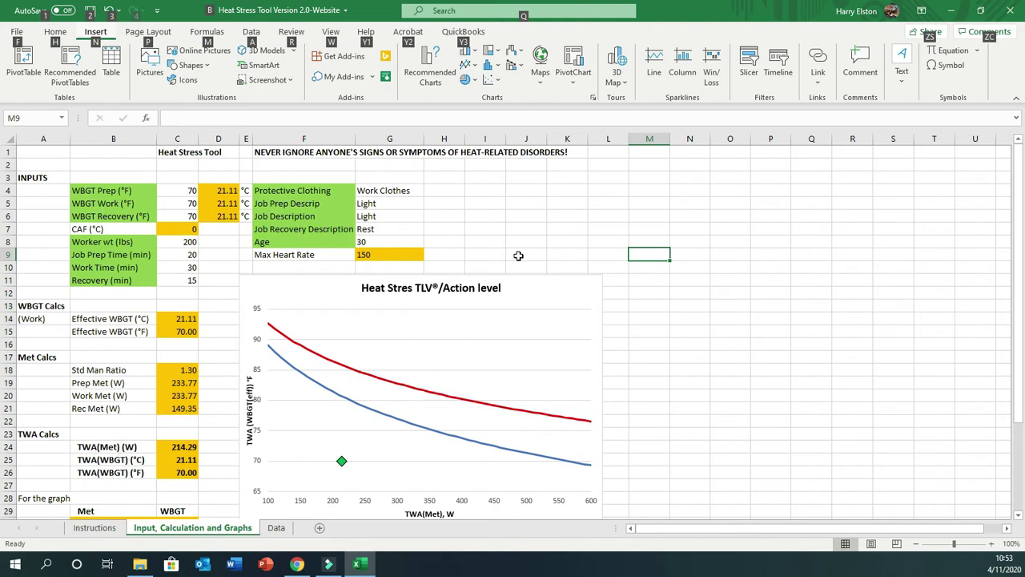
- Go past the job prep time and set the work time to 25 minutes
{"action": "left_click", "coordinate": [192, 254]}
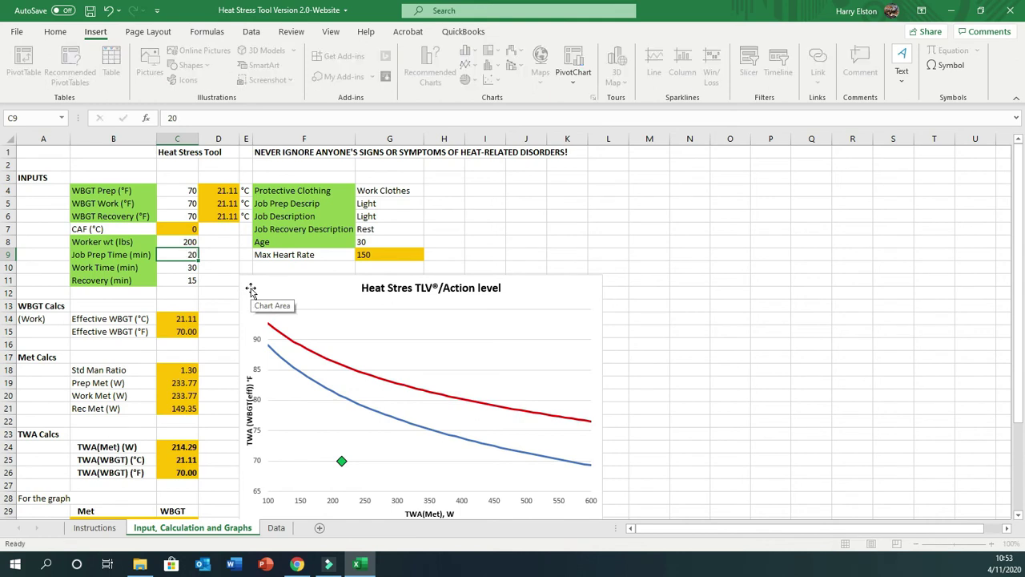
{"action": "key", "text": "Return"}
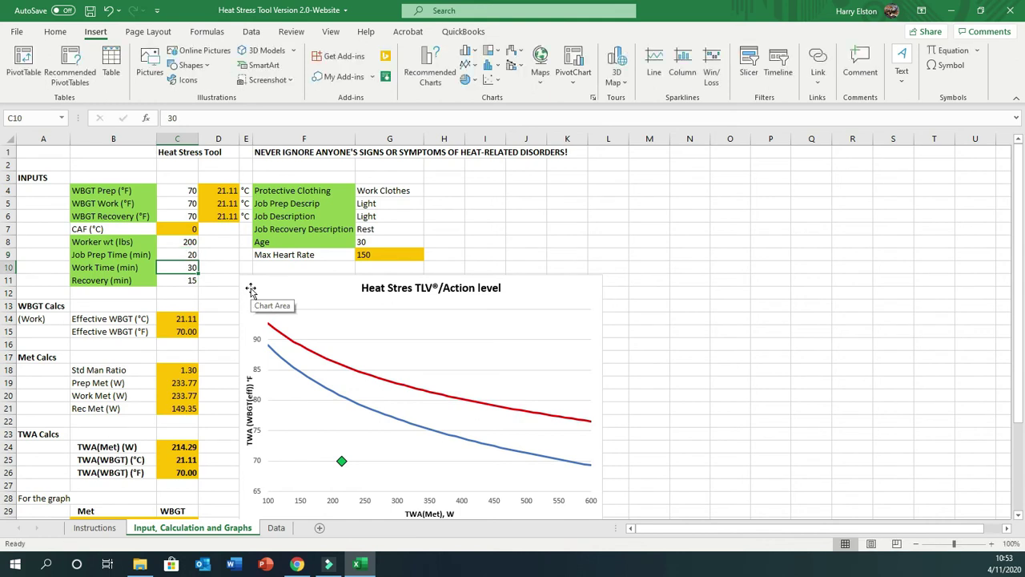
{"action": "type", "text": "25"}
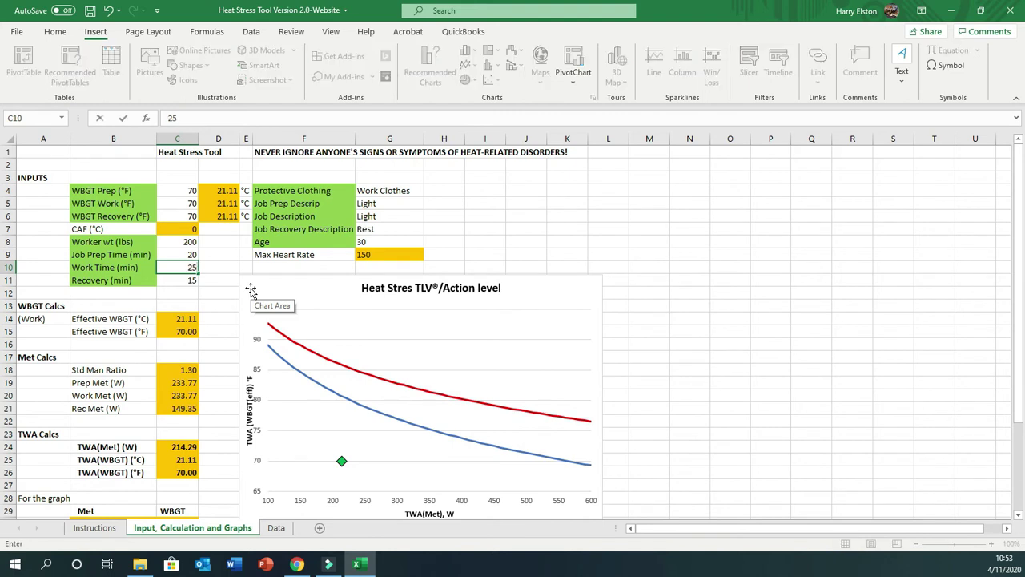
{"action": "key", "text": "Return"}
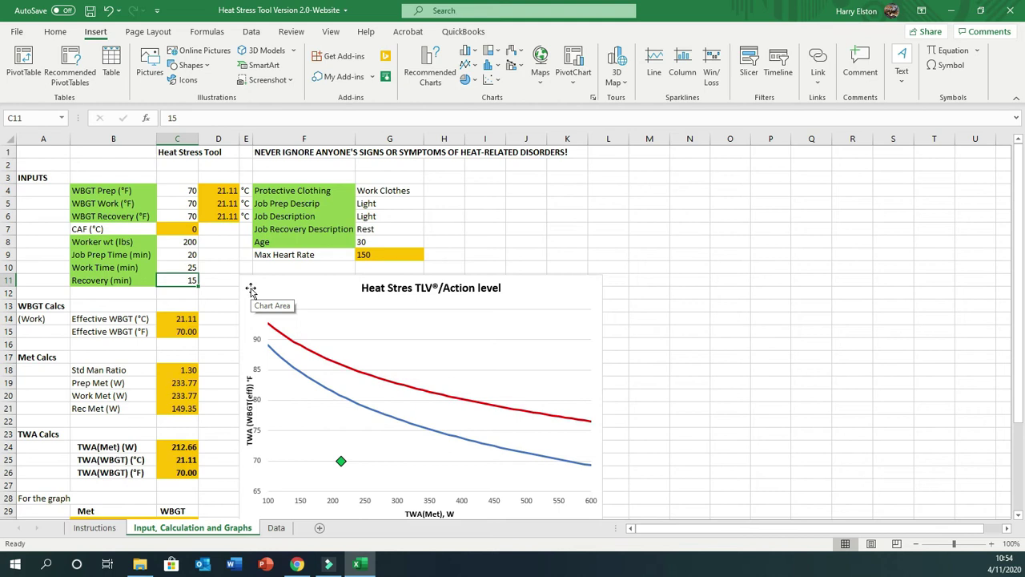
- Set the WBGT temperature for the work phase to 85 °F
{"action": "key", "text": "Up"}
{"action": "key", "text": "Up"}
{"action": "key", "text": "Up"}
{"action": "key", "text": "Up"}
{"action": "key", "text": "Up"}
{"action": "key", "text": "Up"}
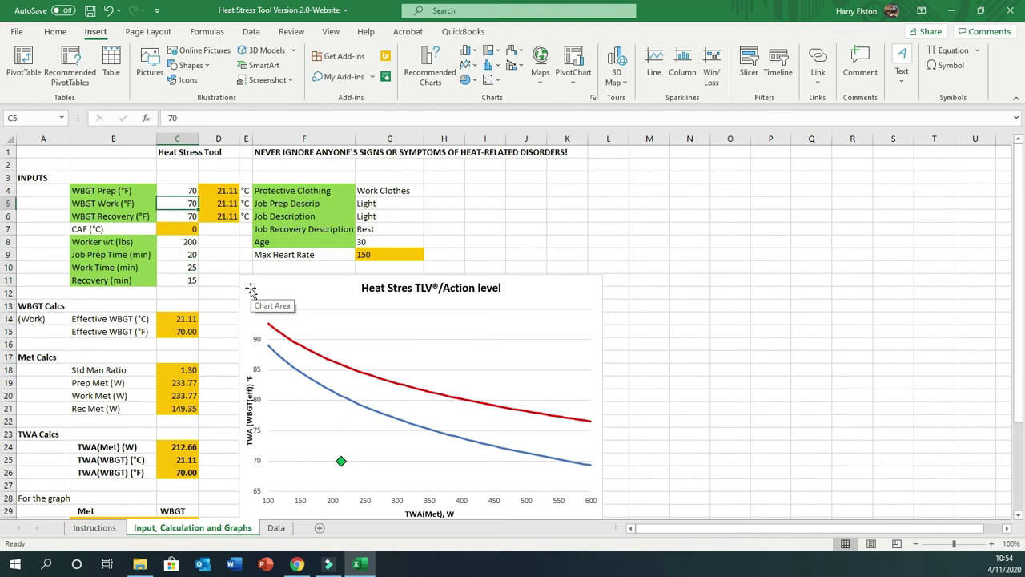
{"action": "type", "text": "85"}
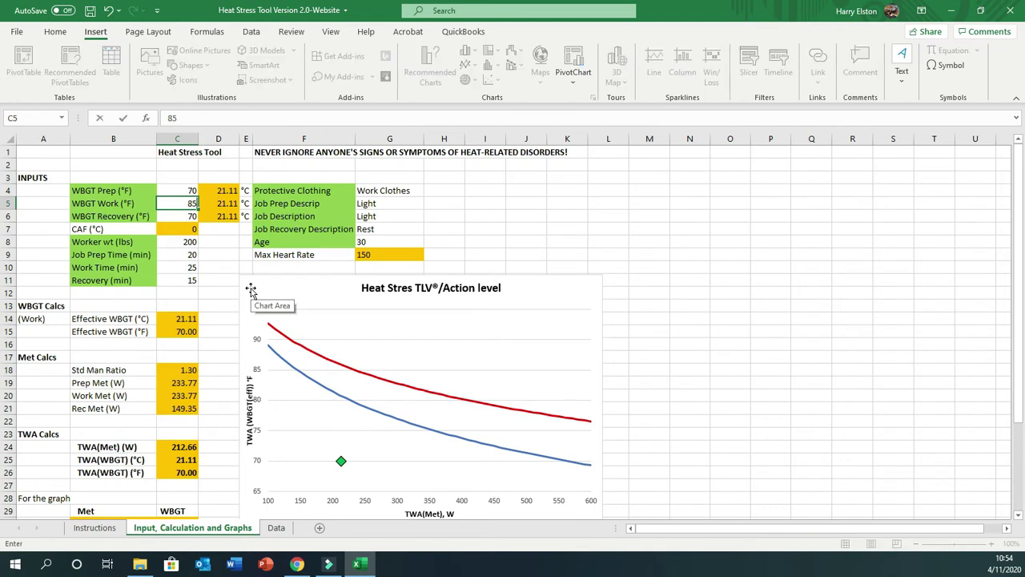
{"action": "key", "text": "Return"}
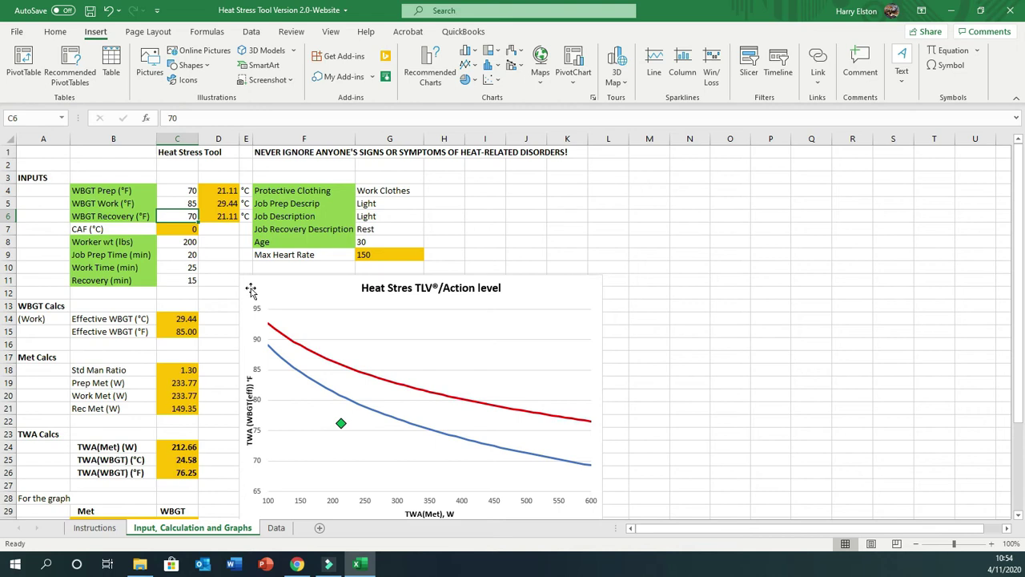
- Set the WBGT temperatures for both the prep and recovery phases to 73 °F
{"action": "key", "text": "Up"}
{"action": "key", "text": "Up"}
{"action": "type", "text": "73"}
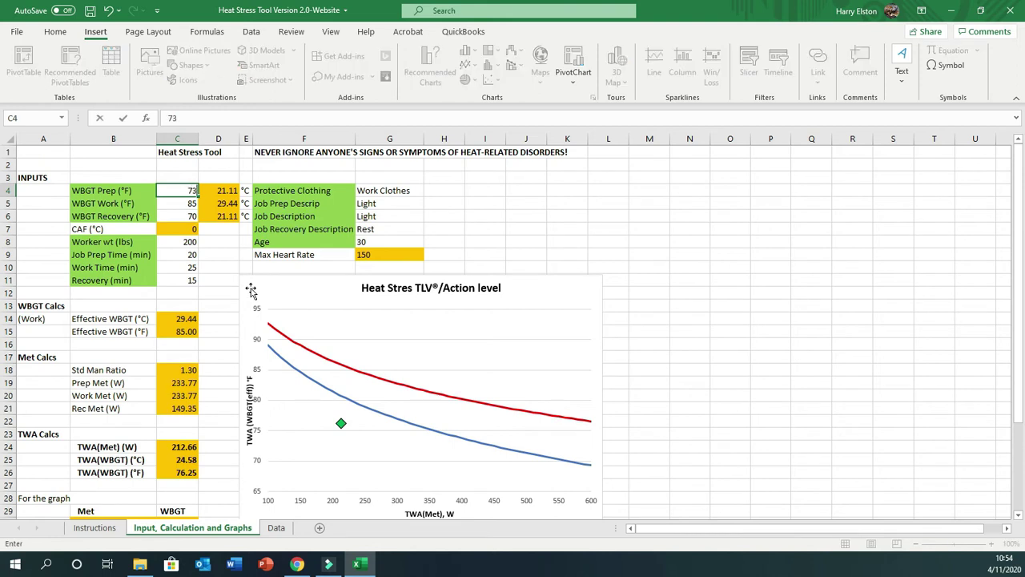
{"action": "key", "text": "Return"}
{"action": "key", "text": "Down"}
{"action": "type", "text": "73"}
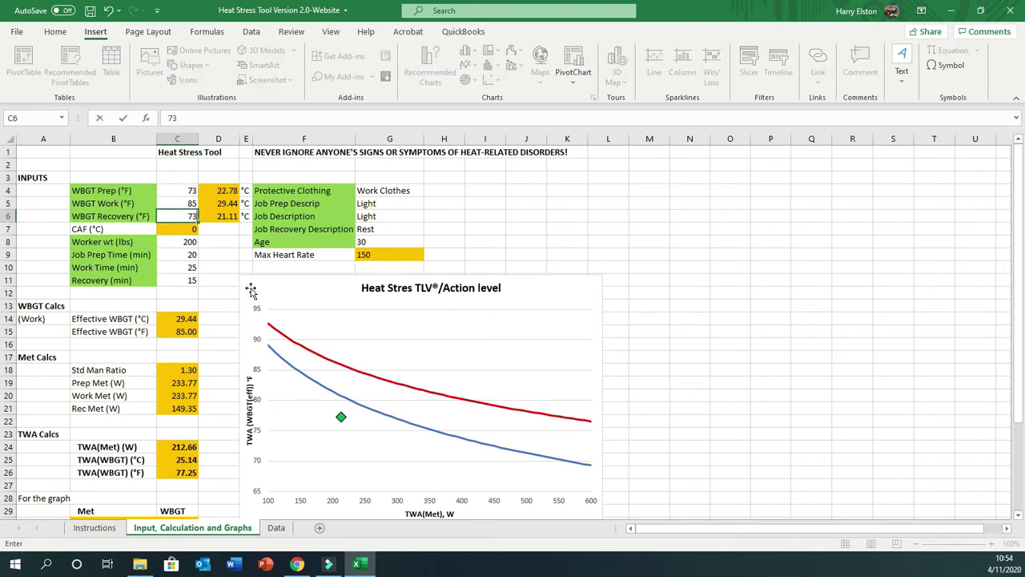
{"action": "key", "text": "Up"}
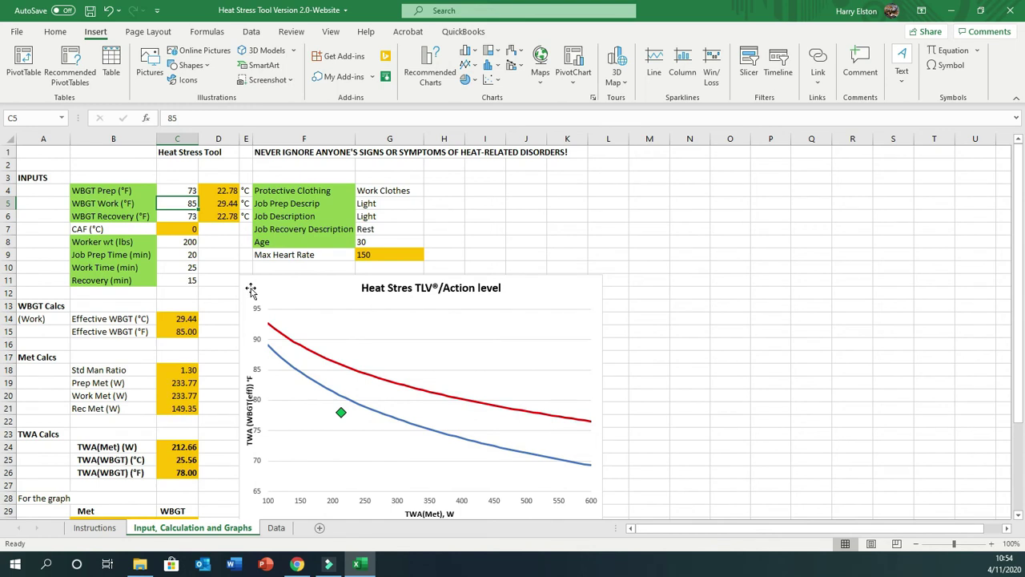
- Set the worker weight to 220 lbs
{"action": "left_click", "coordinate": [178, 241]}
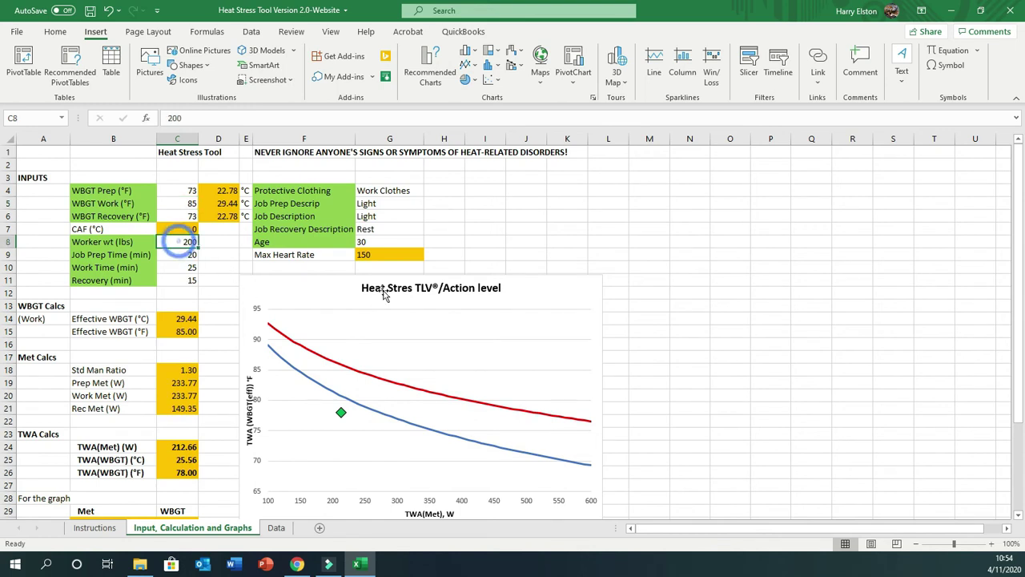
{"action": "type", "text": "220"}
{"action": "key", "text": "Up"}
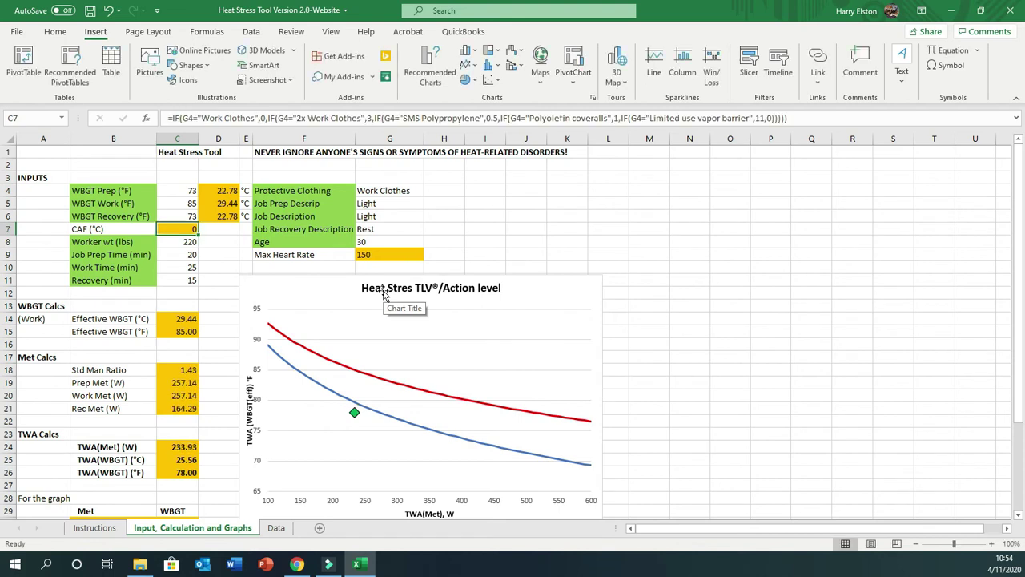
- Leave the protective clothing at Work Clothes and choose Light for the job prep description
{"action": "left_click", "coordinate": [418, 196]}
{"action": "left_click", "coordinate": [429, 193]}
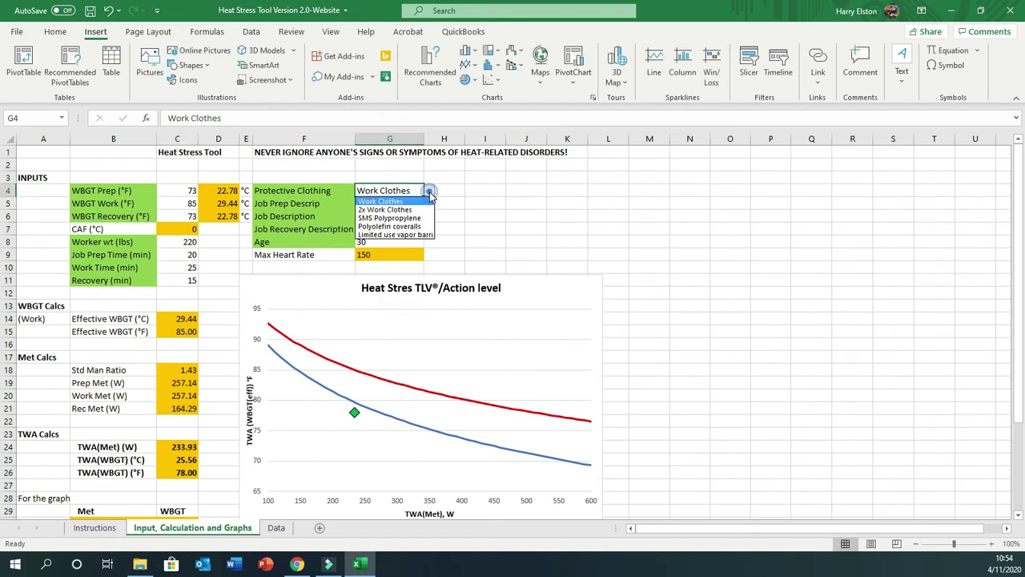
{"action": "left_click", "coordinate": [429, 193]}
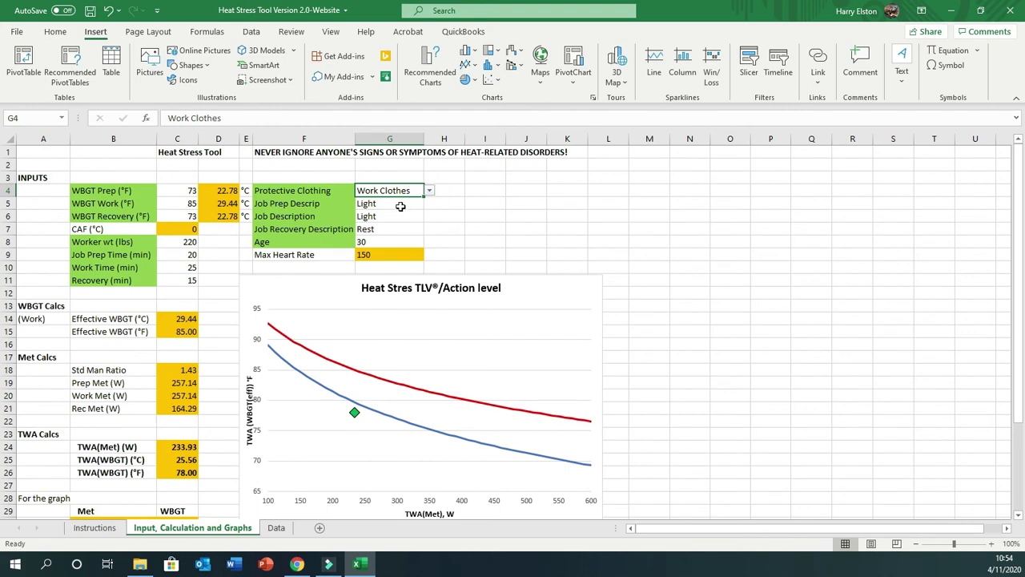
{"action": "left_click", "coordinate": [401, 207]}
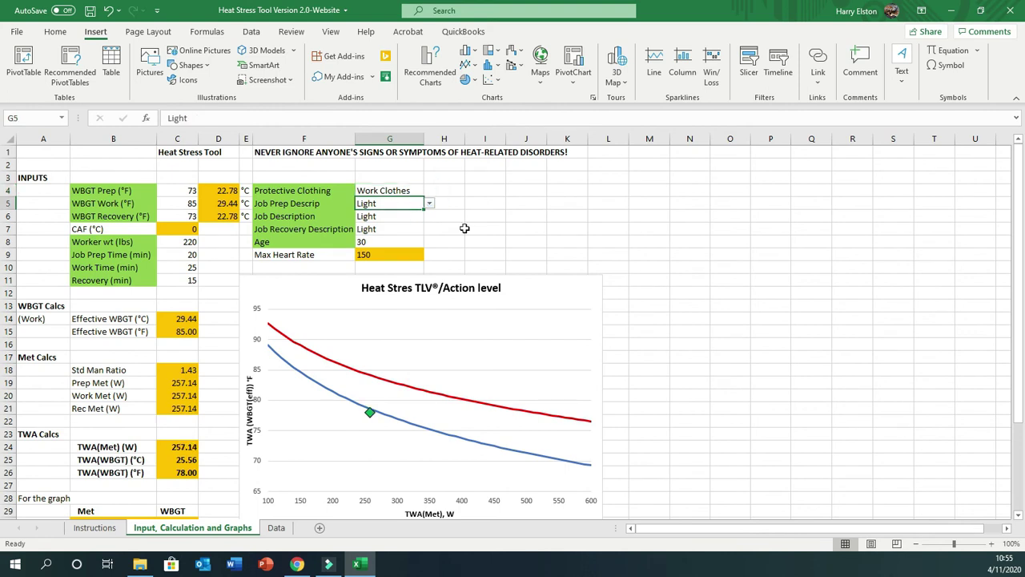
{"action": "left_click", "coordinate": [430, 203]}
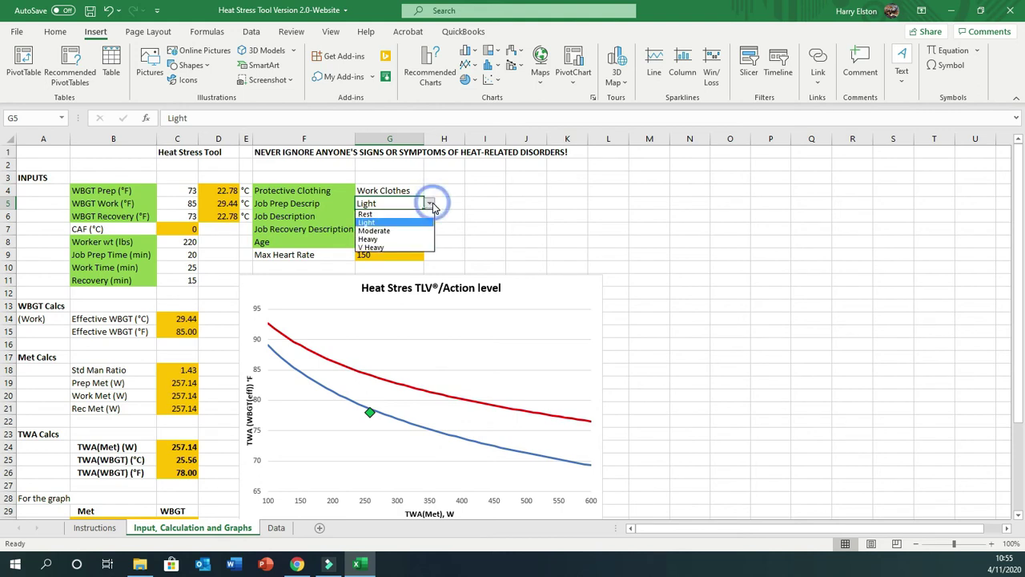
{"action": "left_click", "coordinate": [398, 223]}
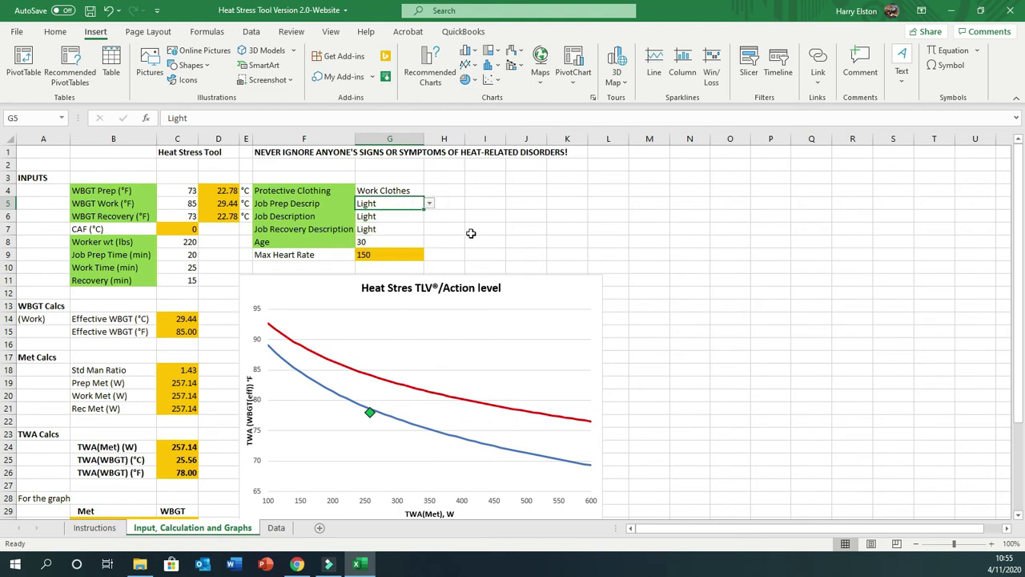
- Set the job description to Heavy and the job recovery description to Rest
{"action": "left_click", "coordinate": [384, 217]}
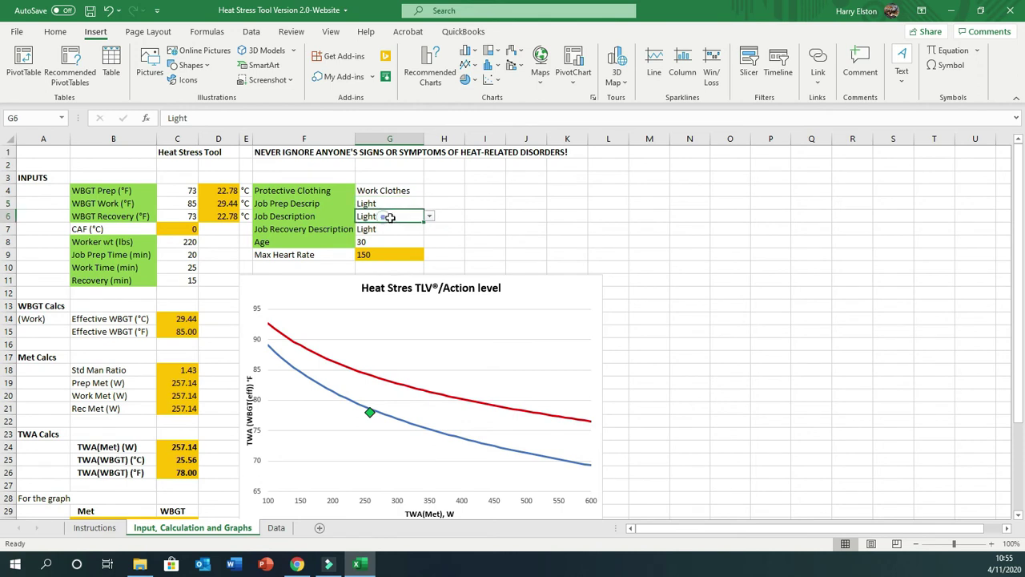
{"action": "left_click", "coordinate": [429, 216]}
{"action": "left_click", "coordinate": [411, 253]}
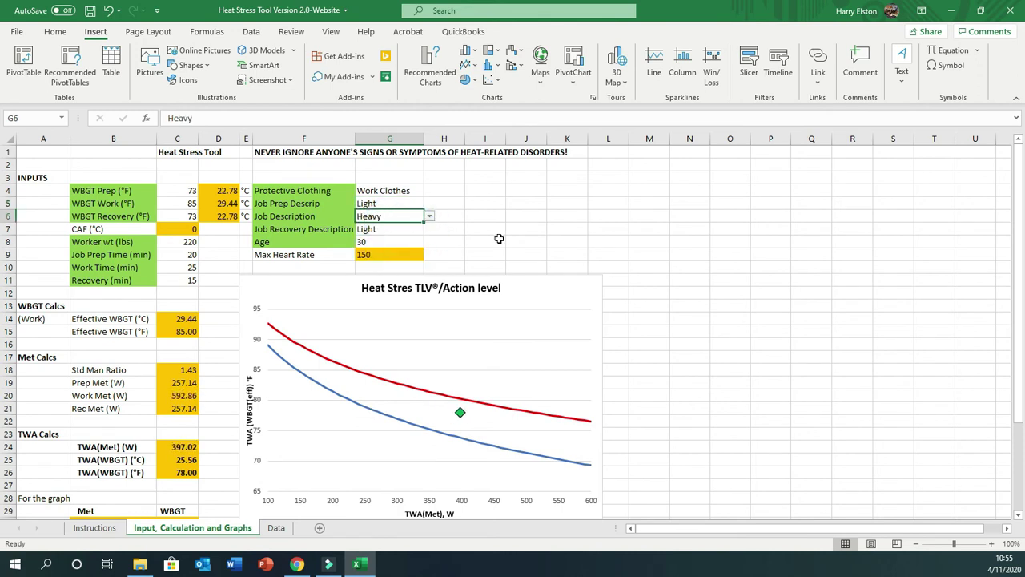
{"action": "left_click", "coordinate": [393, 229]}
{"action": "left_click", "coordinate": [429, 230]}
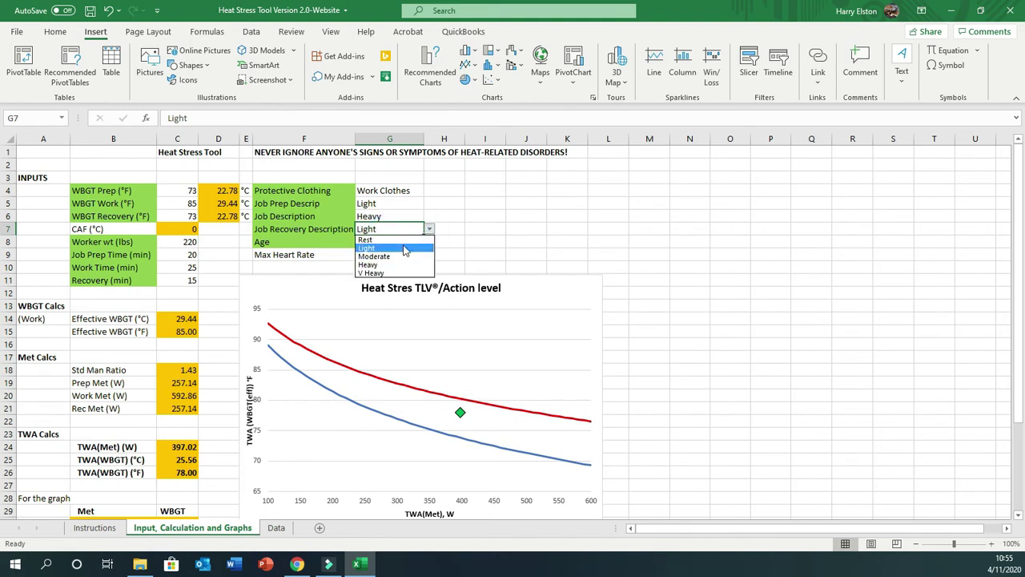
{"action": "left_click", "coordinate": [404, 240]}
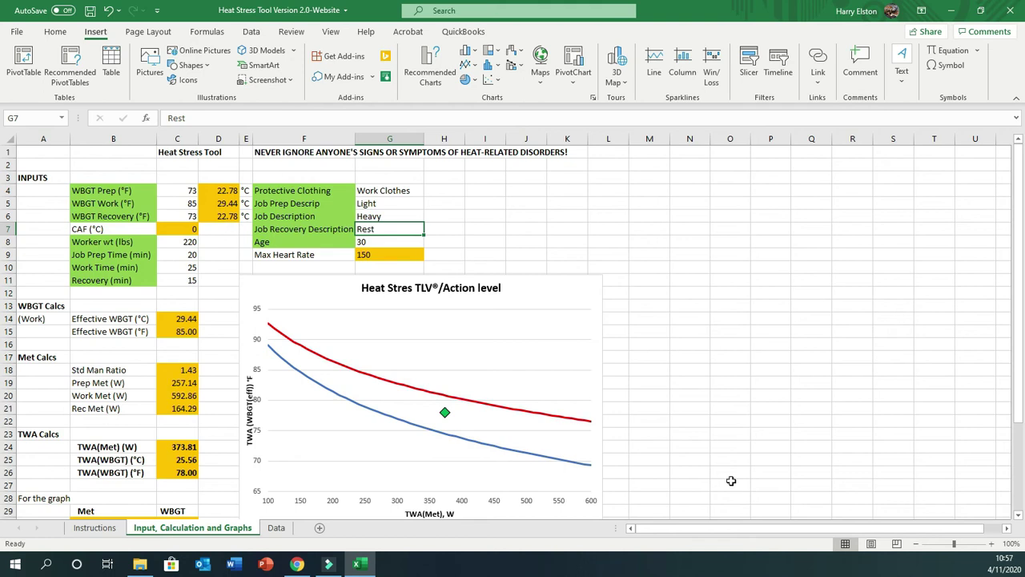
- Set the worker's protective clothing to SMS Polypropylene
{"action": "left_click", "coordinate": [417, 193]}
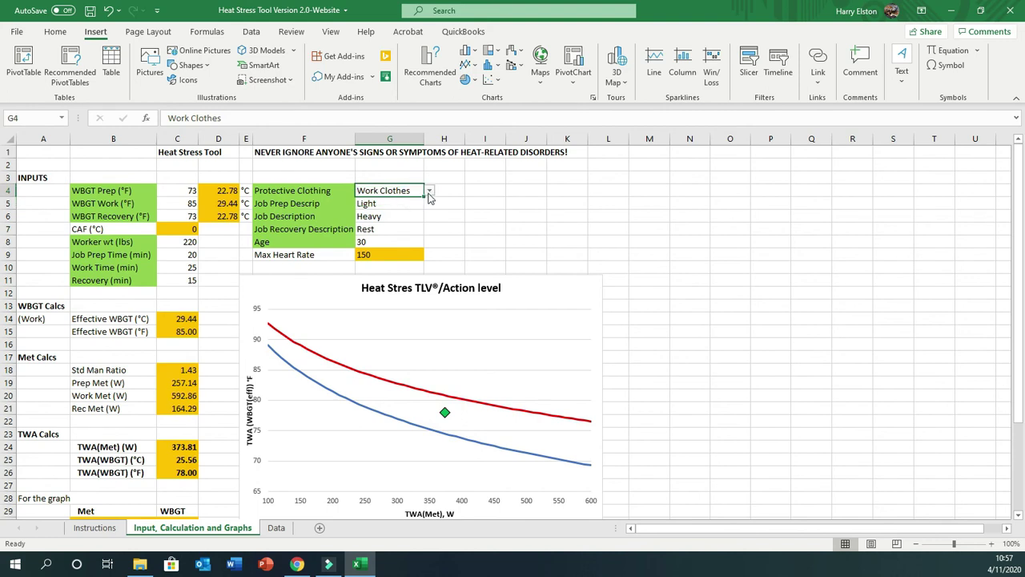
{"action": "left_click", "coordinate": [429, 191]}
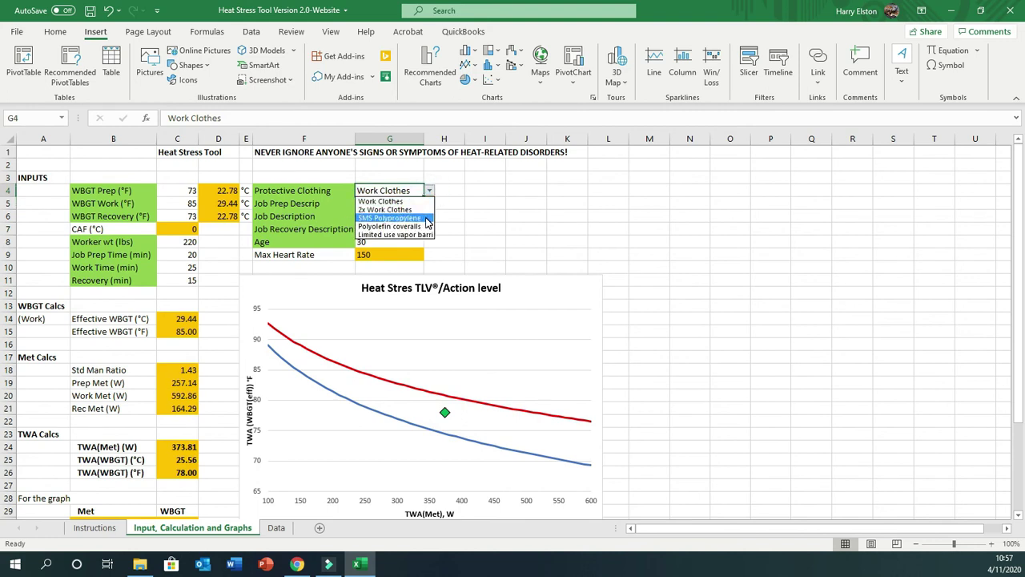
{"action": "left_click", "coordinate": [426, 219]}
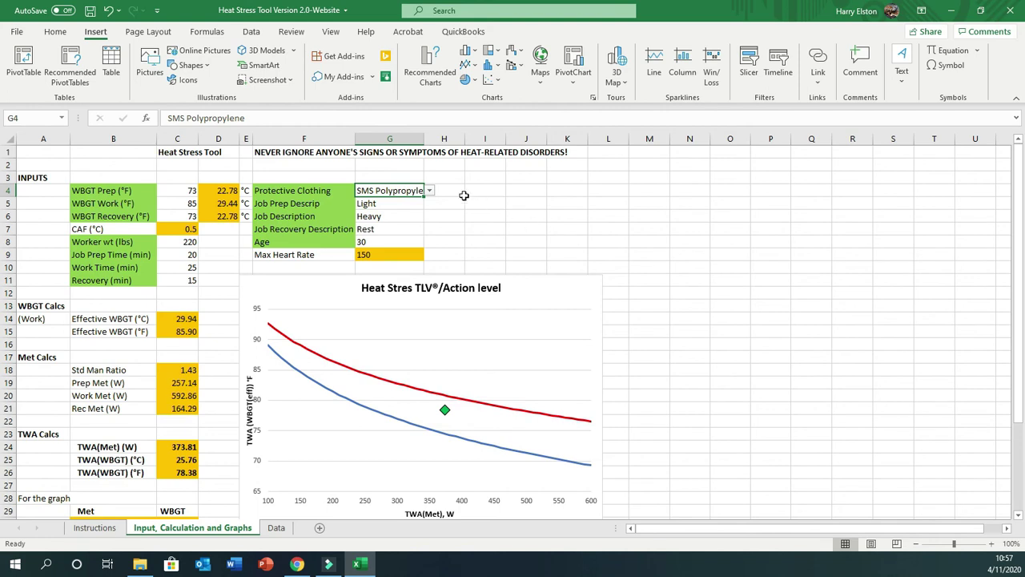
- Switch the protective clothing to Limited use vapor barrier and return it to Work Clothes
{"action": "left_click", "coordinate": [430, 190]}
{"action": "left_click", "coordinate": [427, 235]}
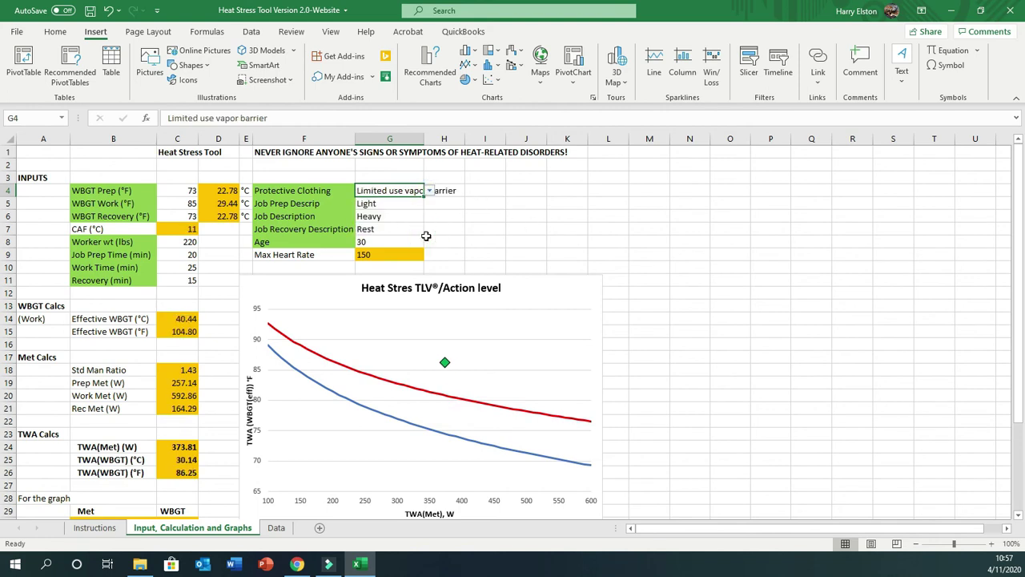
{"action": "left_click", "coordinate": [429, 191]}
{"action": "left_click", "coordinate": [416, 203]}
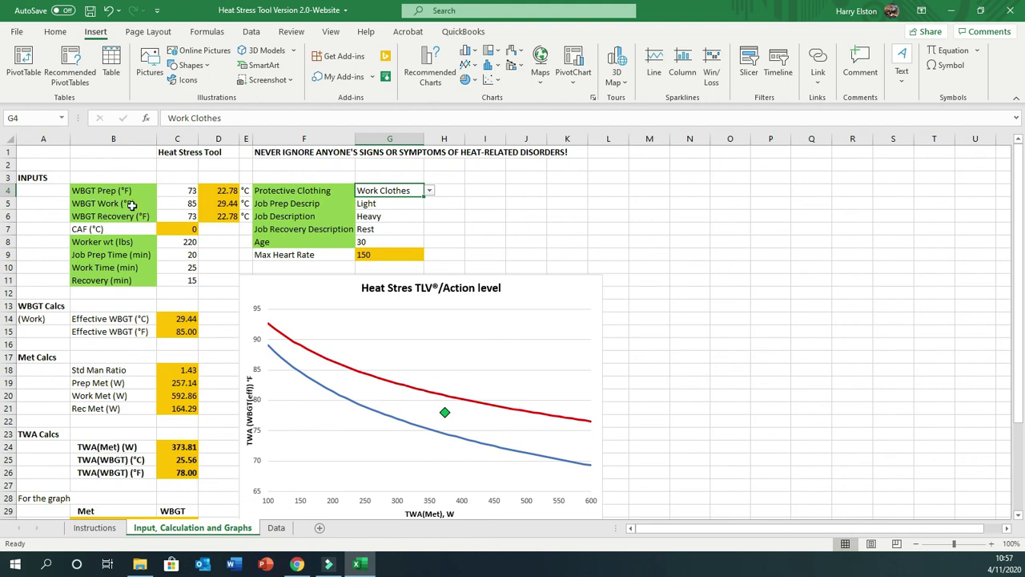
- Set the WBGT temperatures for both the prep and recovery phases to 85 °F
{"action": "left_click", "coordinate": [184, 193]}
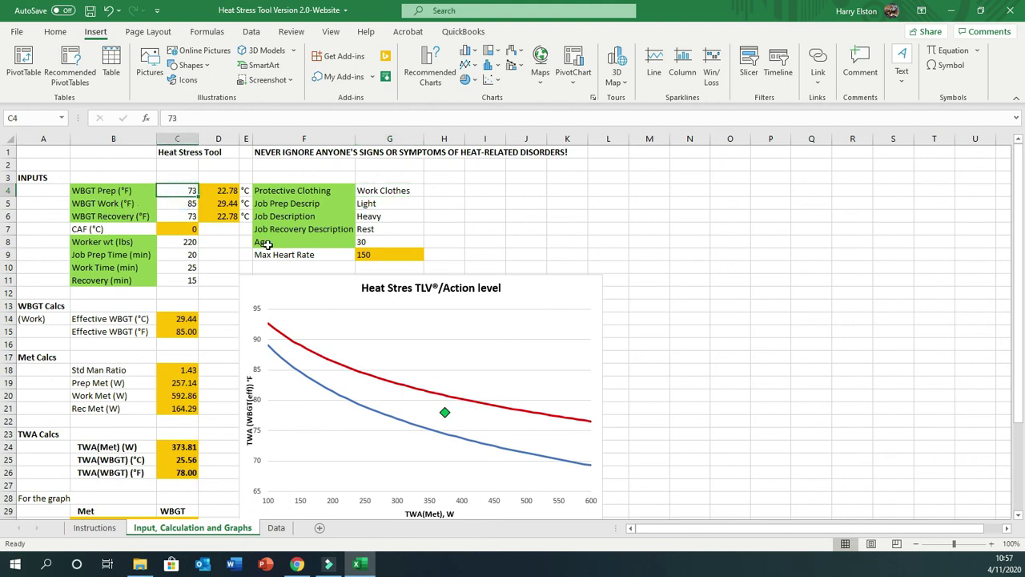
{"action": "type", "text": "85"}
{"action": "key", "text": "Return"}
{"action": "key", "text": "Return"}
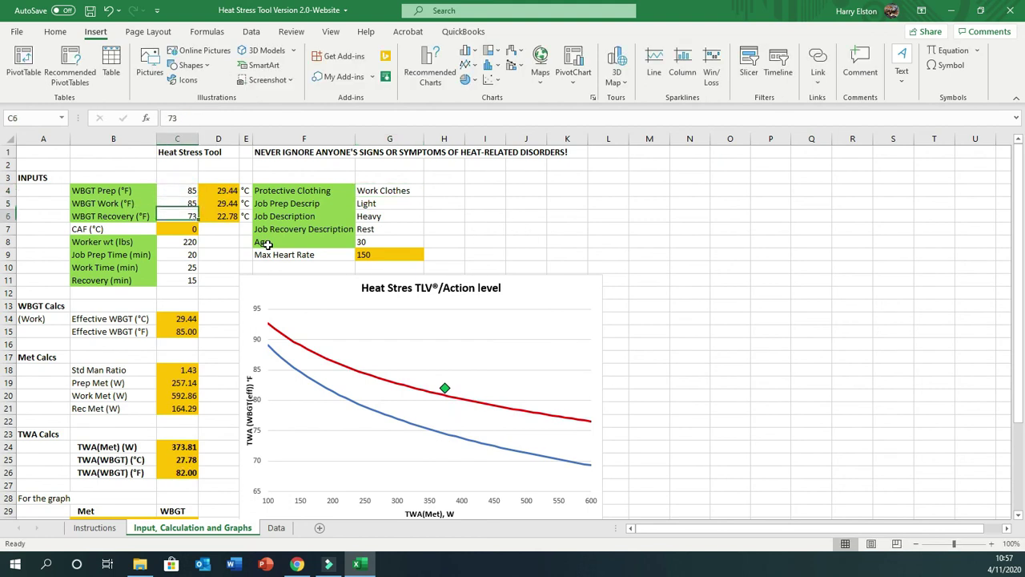
{"action": "type", "text": "85"}
{"action": "key", "text": "Up"}
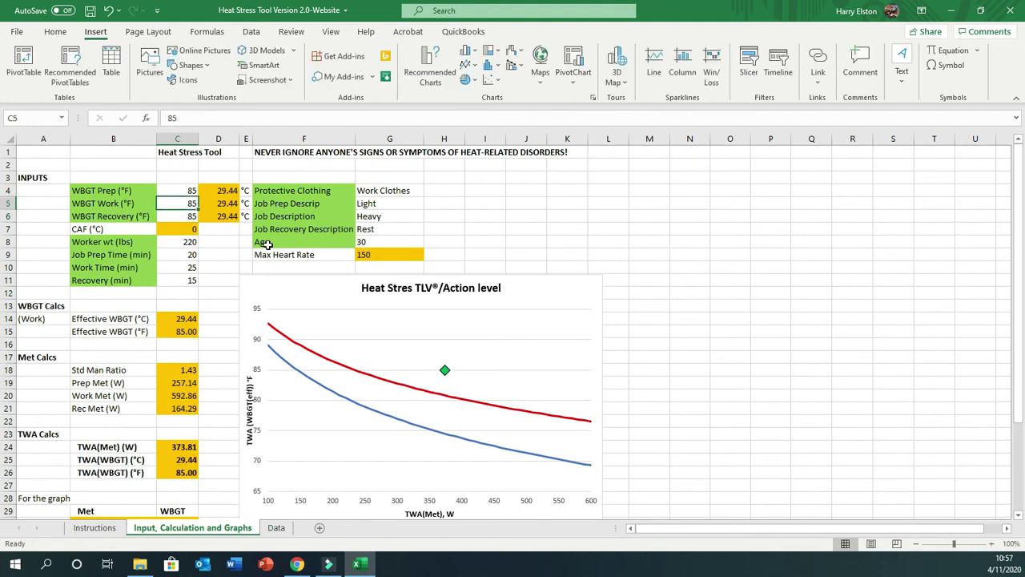
- Restore the WBGT prep and recovery temperatures to 73 °F each
{"action": "key", "text": "Up"}
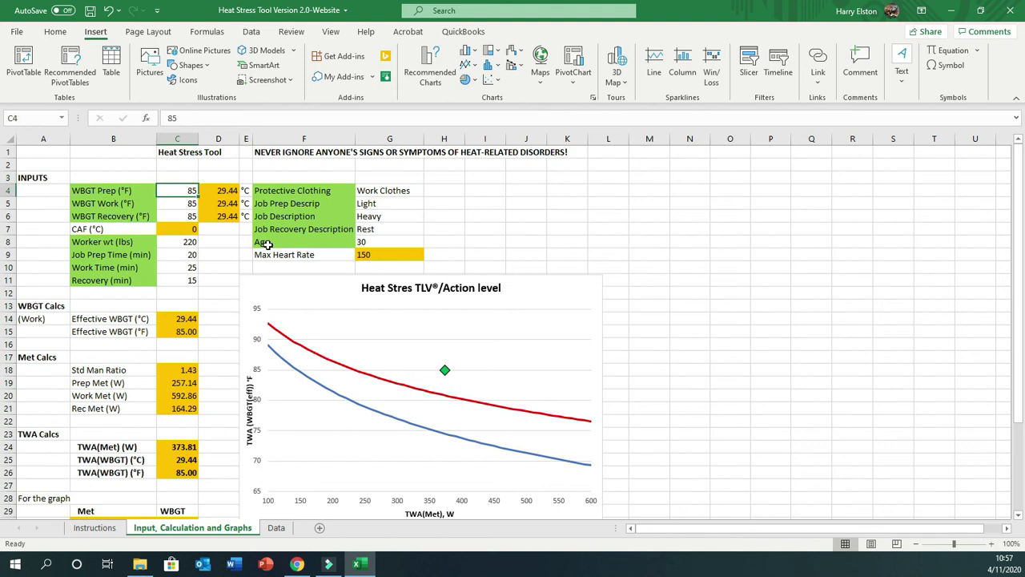
{"action": "type", "text": "73"}
{"action": "key", "text": "Return"}
{"action": "key", "text": "Return"}
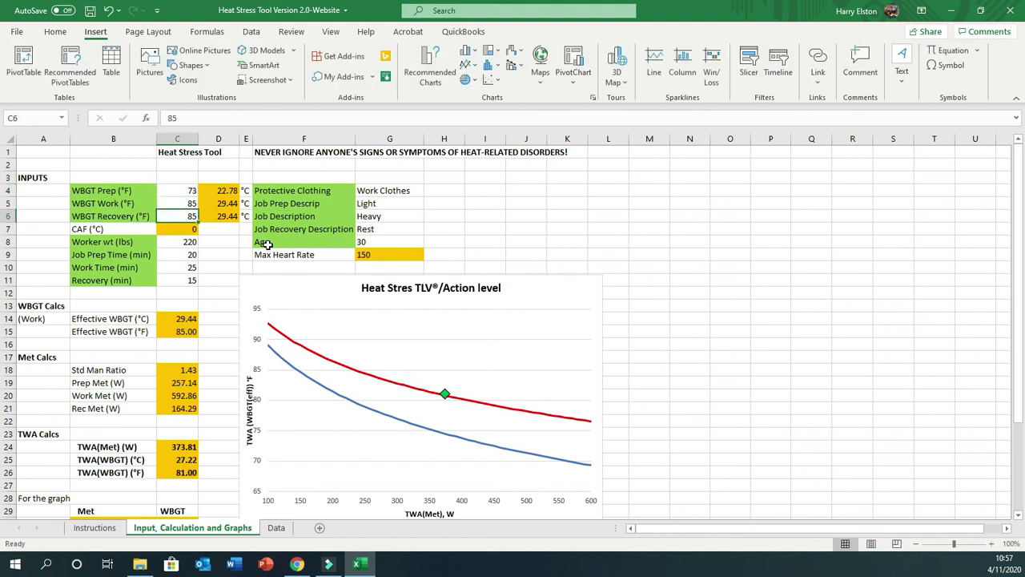
{"action": "type", "text": "73"}
{"action": "key", "text": "Return"}
- Increase the worker weight to 250 lbs
{"action": "key", "text": "Return"}
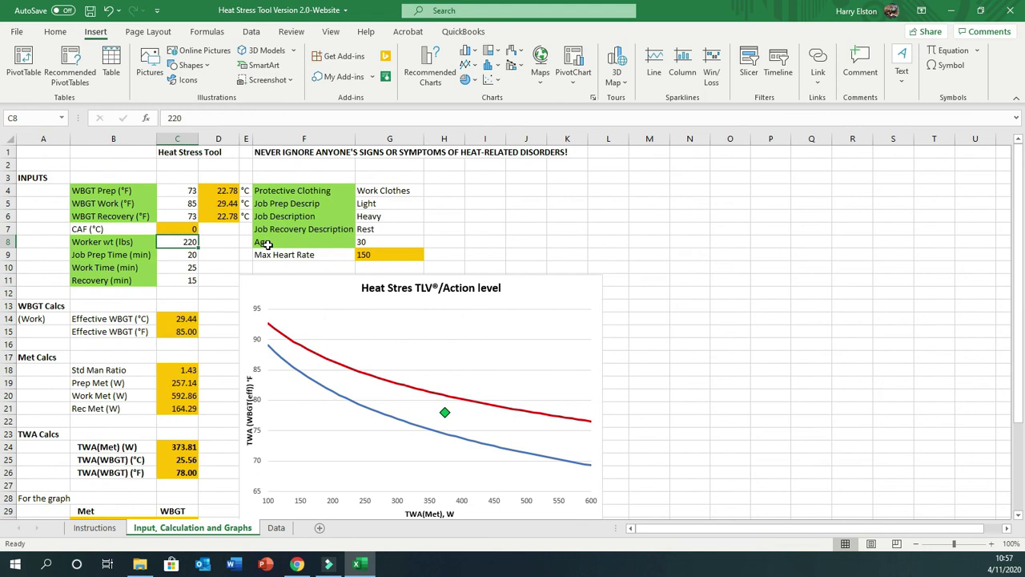
{"action": "type", "text": "250"}
{"action": "key", "text": "Up"}
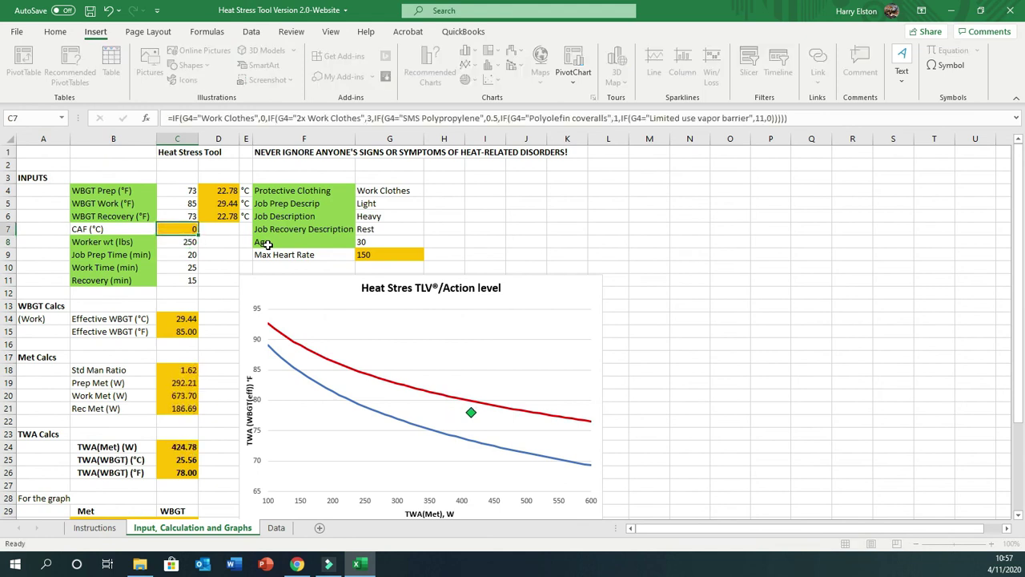
{"action": "key", "text": "Up"}
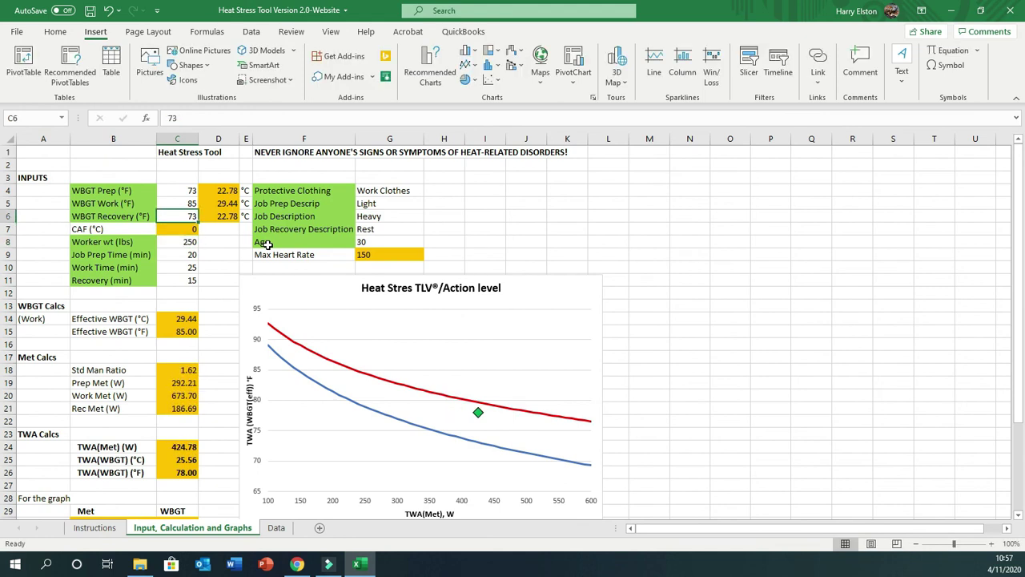